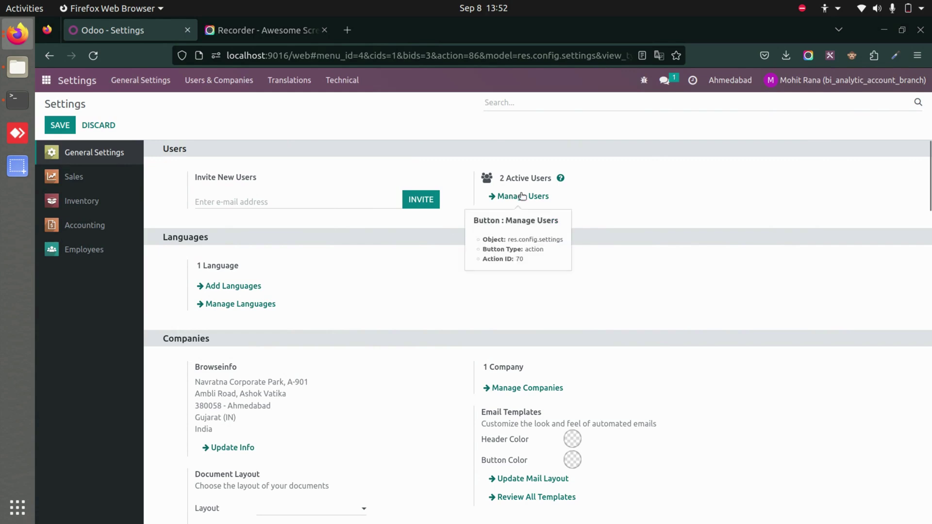
# Open the admin user's preferences from user management and review the Allowed Branch and Branch settings
pyautogui.click(520, 196)
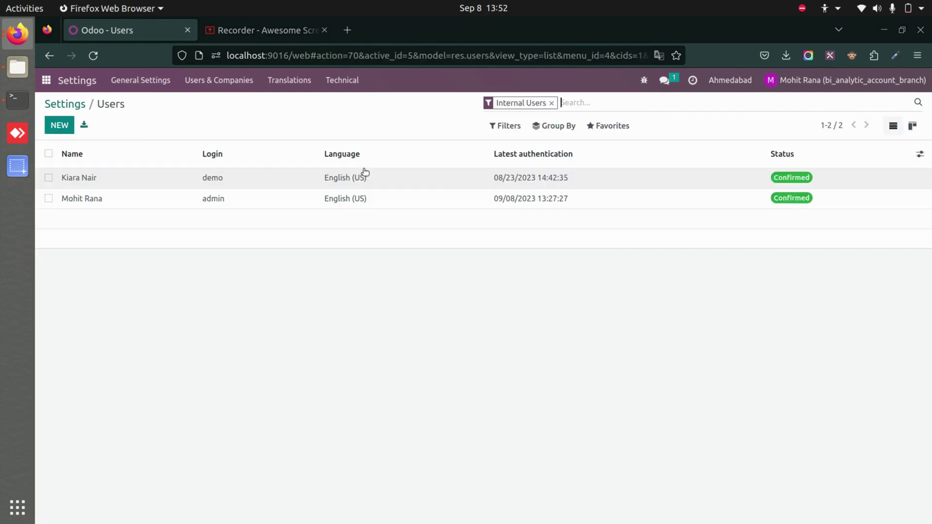
pyautogui.click(413, 197)
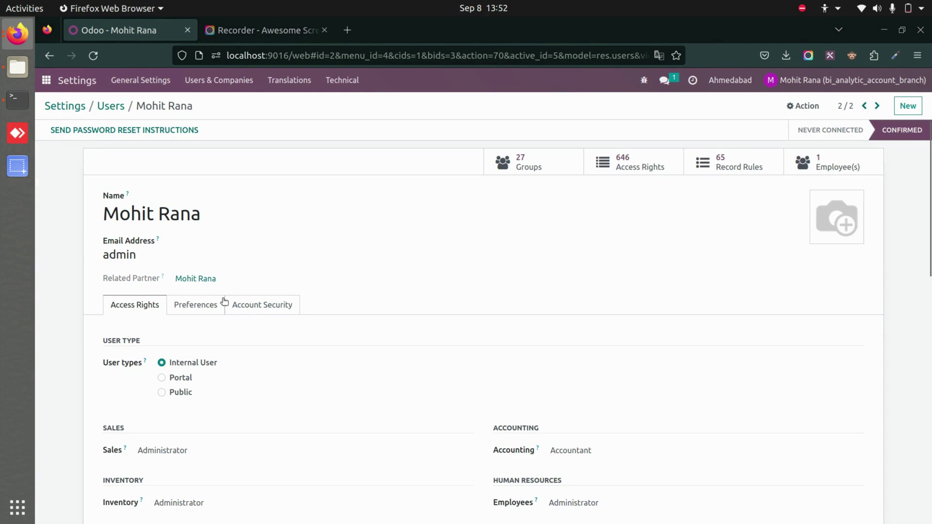
pyautogui.click(177, 308)
pyautogui.scroll(-1, 291, 359)
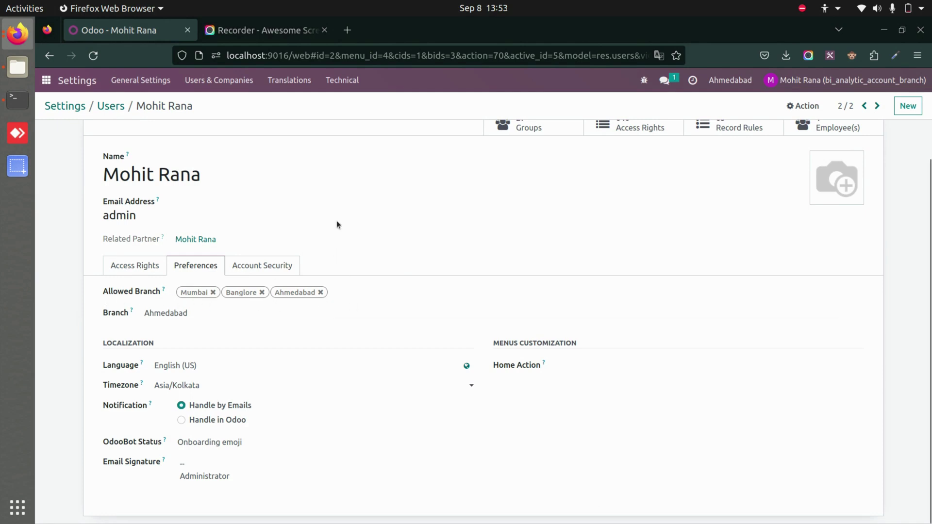
pyautogui.scroll(1, 334, 248)
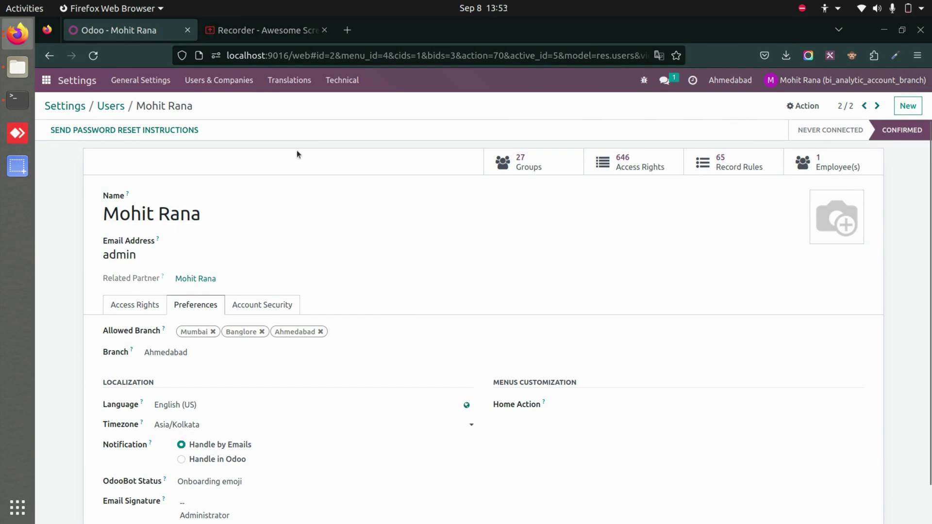
# Open the list of analytic accounts in the Accounting app's configuration
pyautogui.click(47, 82)
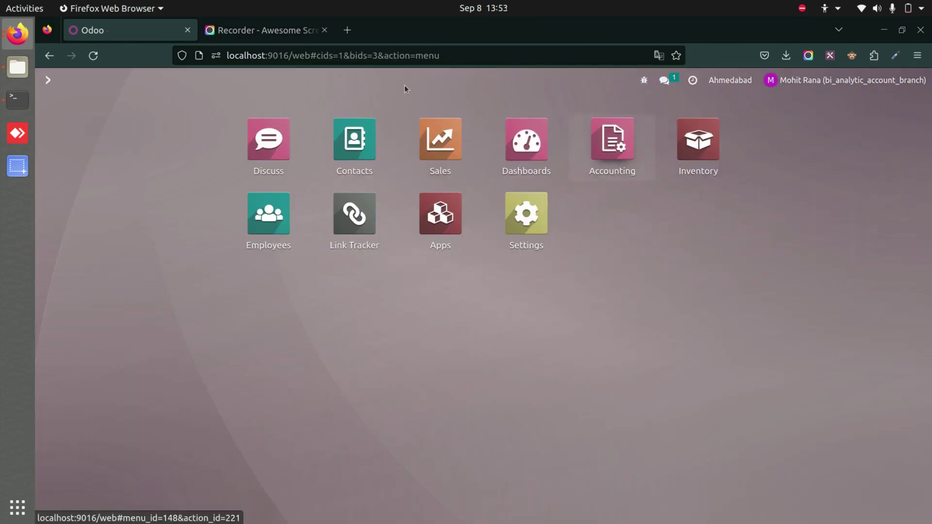
pyautogui.press('Return')
pyautogui.click(405, 85)
pyautogui.scroll(-5, 430, 276)
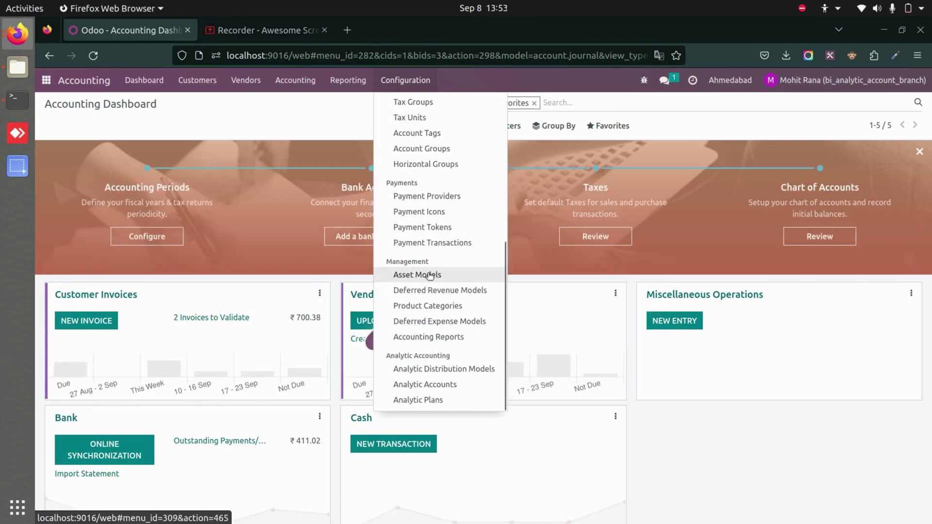
pyautogui.click(437, 386)
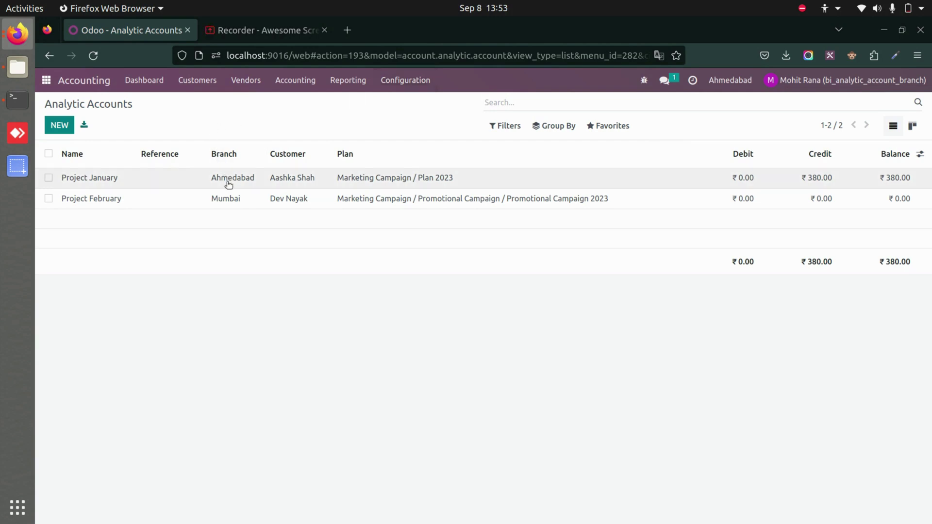
# Filter the analytic accounts with the custom condition Branch contains "Mumbai", and clear the filter after viewing the list
pyautogui.click(499, 127)
pyautogui.click(530, 185)
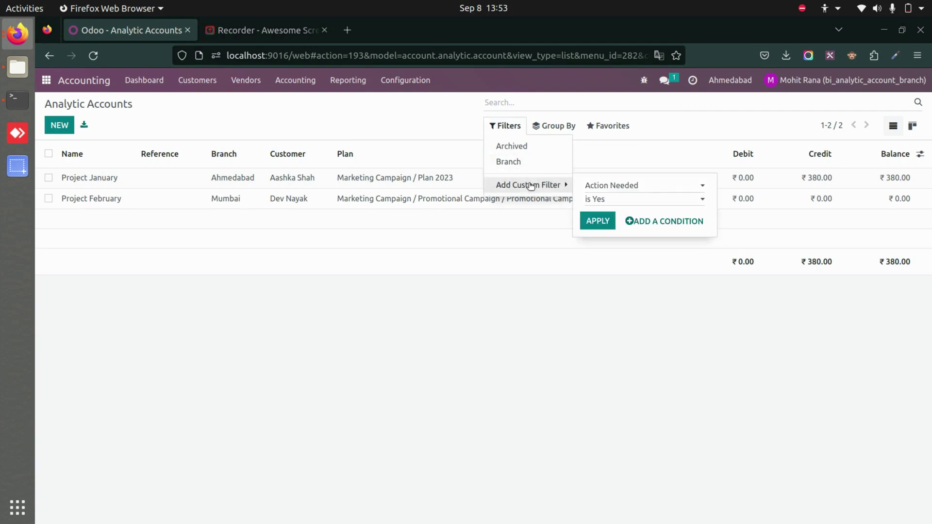
pyautogui.click(617, 187)
pyautogui.click(642, 260)
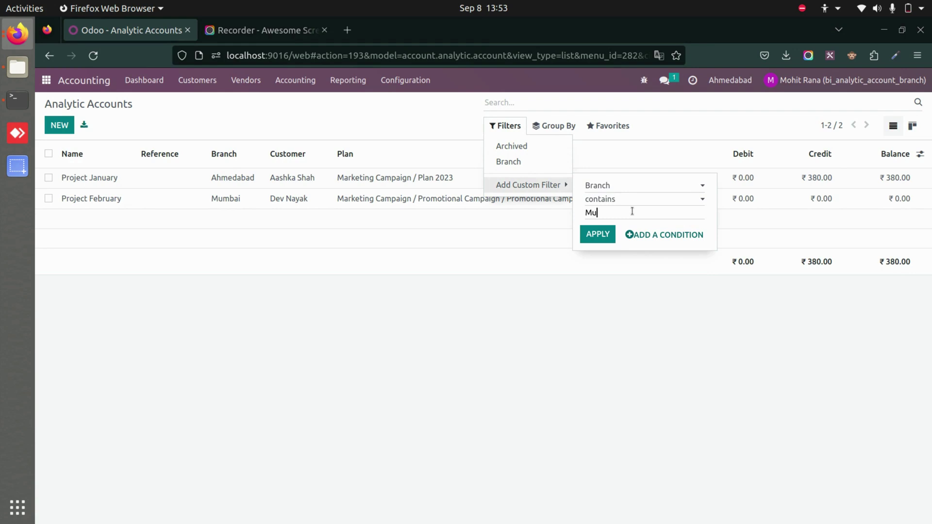
pyautogui.click(597, 234)
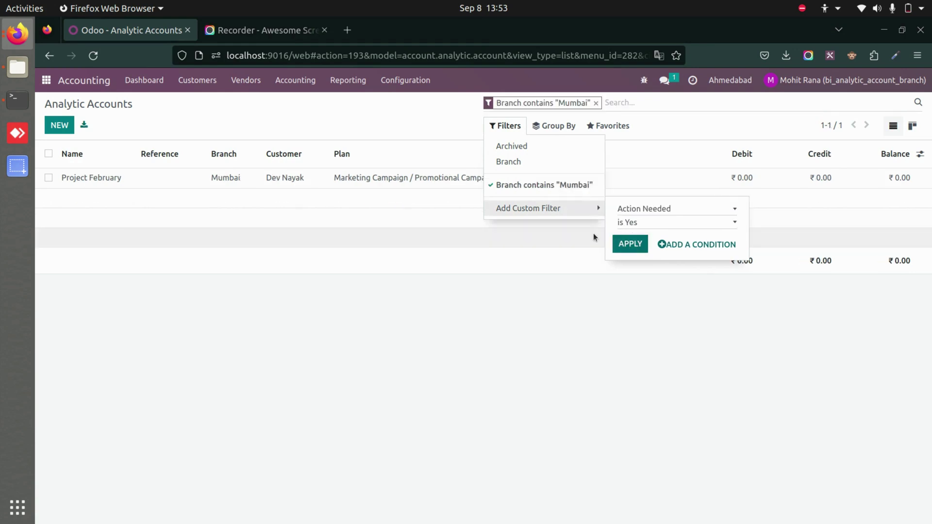
pyautogui.click(364, 309)
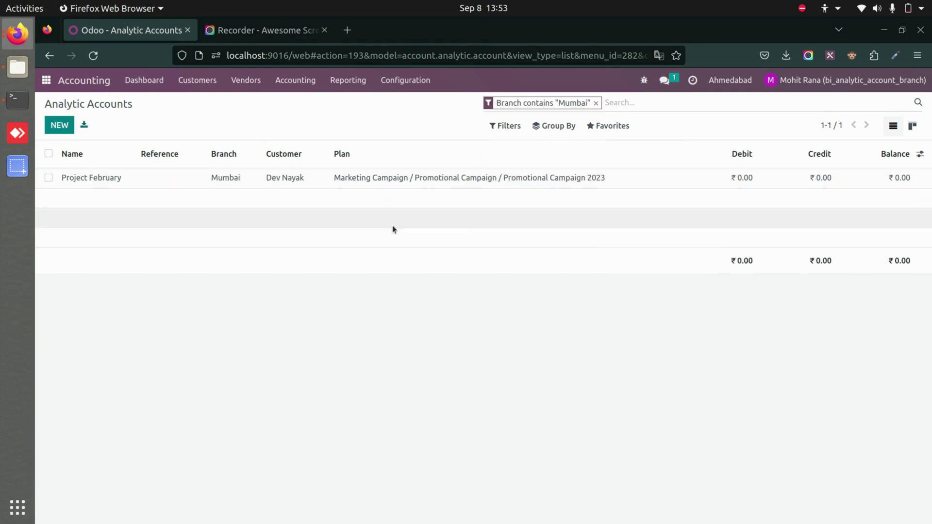
pyautogui.click(597, 103)
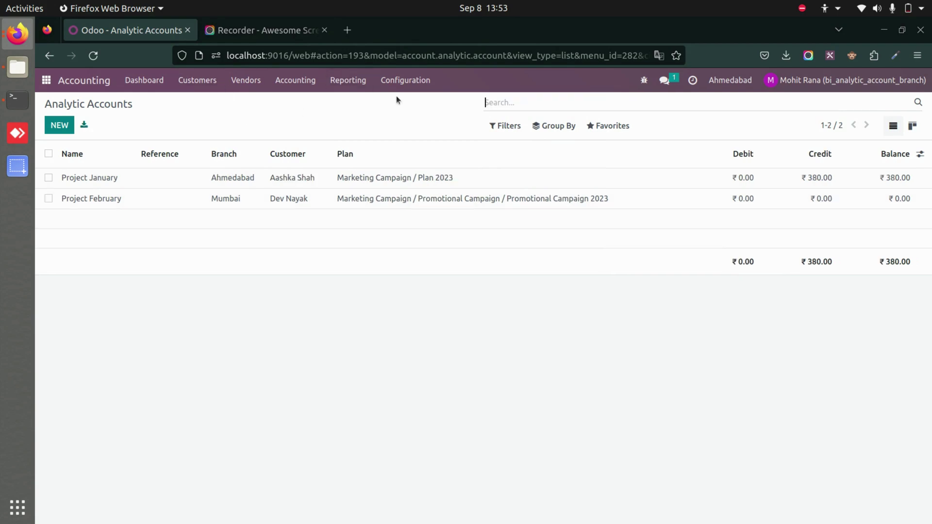
# Open the list of analytic distribution models in the accounting configuration
pyautogui.click(412, 82)
pyautogui.scroll(-5, 427, 323)
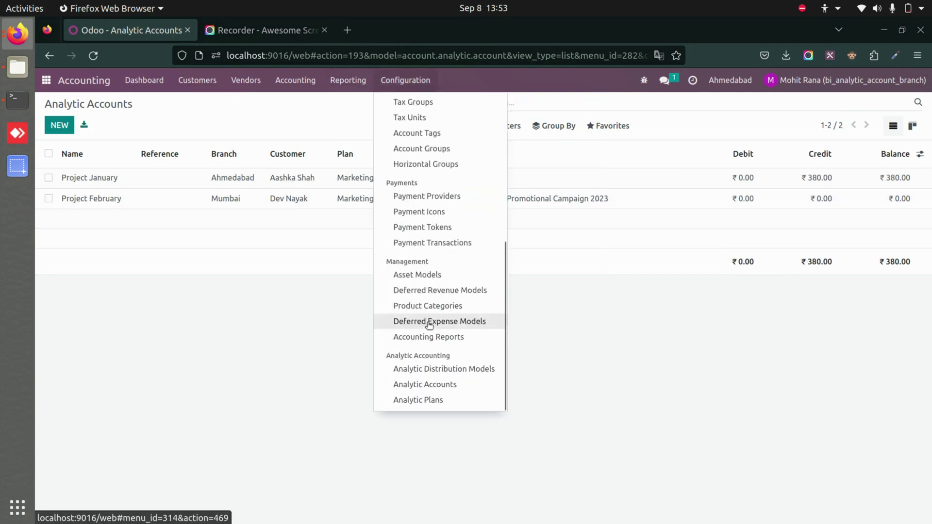
pyautogui.click(462, 375)
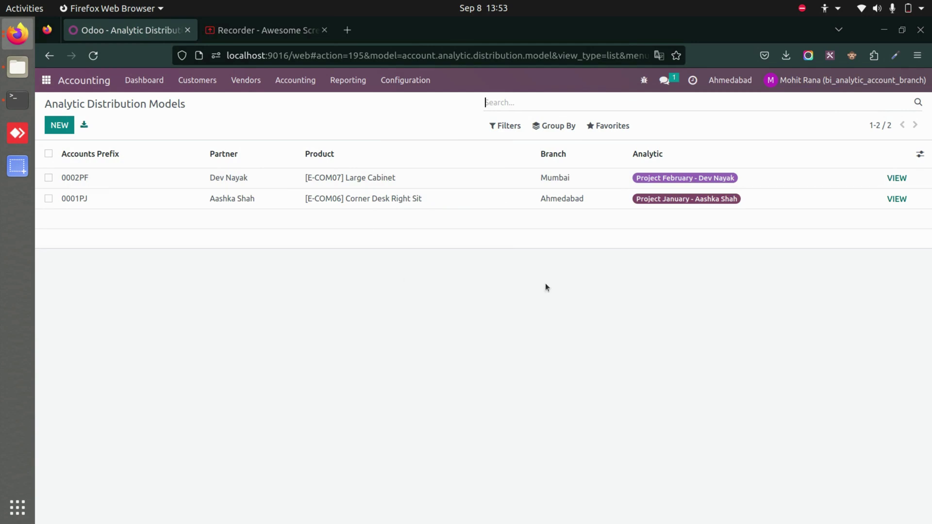
# Filter the analytic distribution models with the custom condition Branch contains "Ahmedabad", and clear the filter after viewing the list
pyautogui.click(503, 126)
pyautogui.click(534, 170)
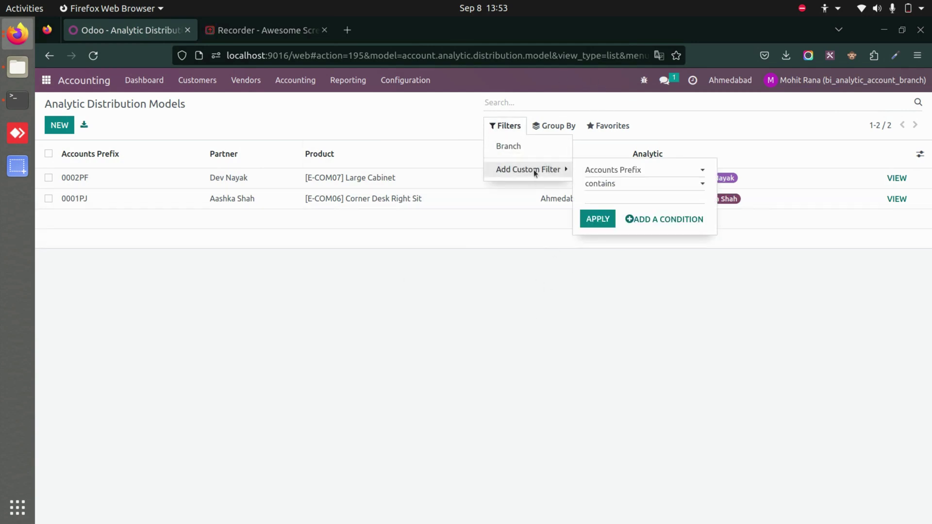
pyautogui.click(606, 172)
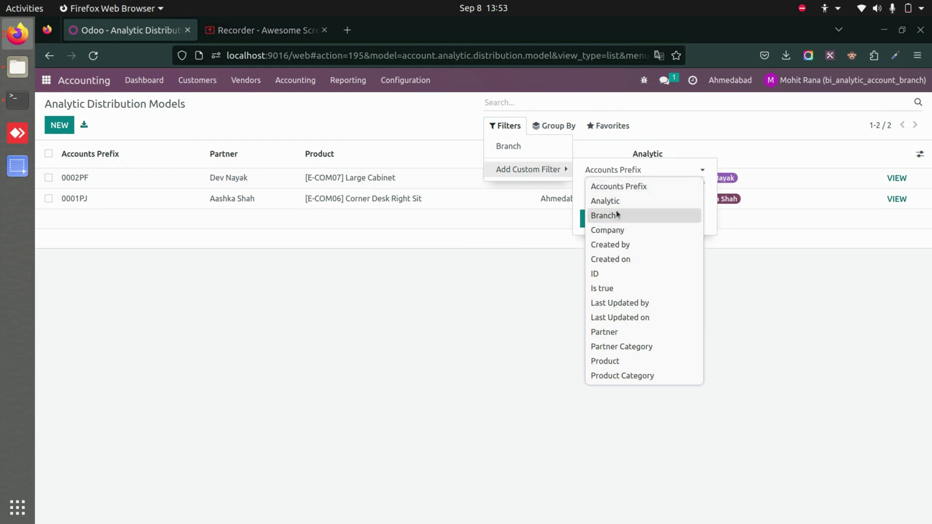
pyautogui.click(618, 214)
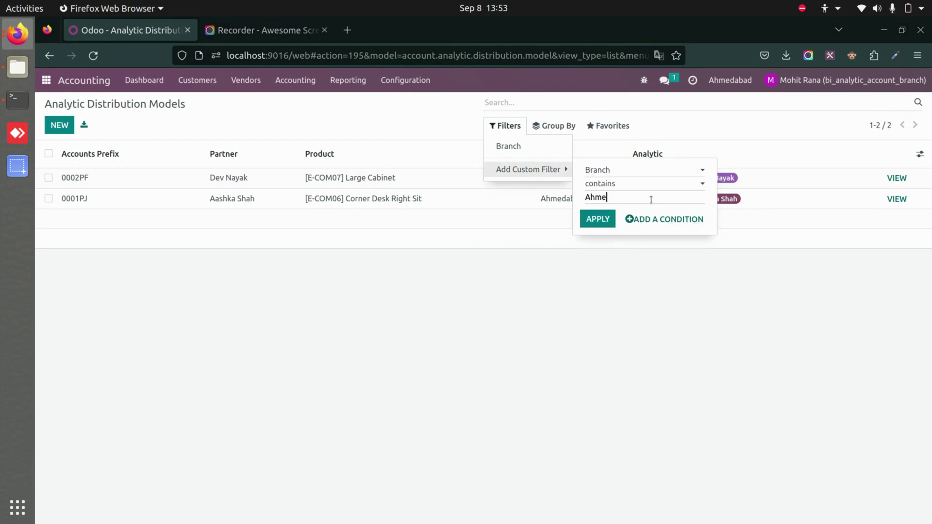
pyautogui.click(598, 220)
pyautogui.click(499, 314)
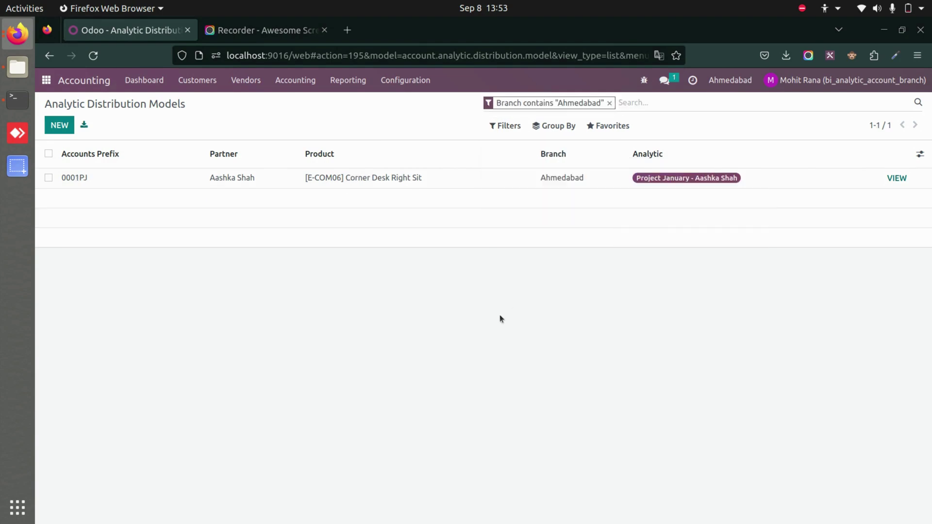
pyautogui.click(609, 104)
# Open the analytic plans and view the branch options on a blank new plan, returning to the list without choosing one
pyautogui.click(394, 85)
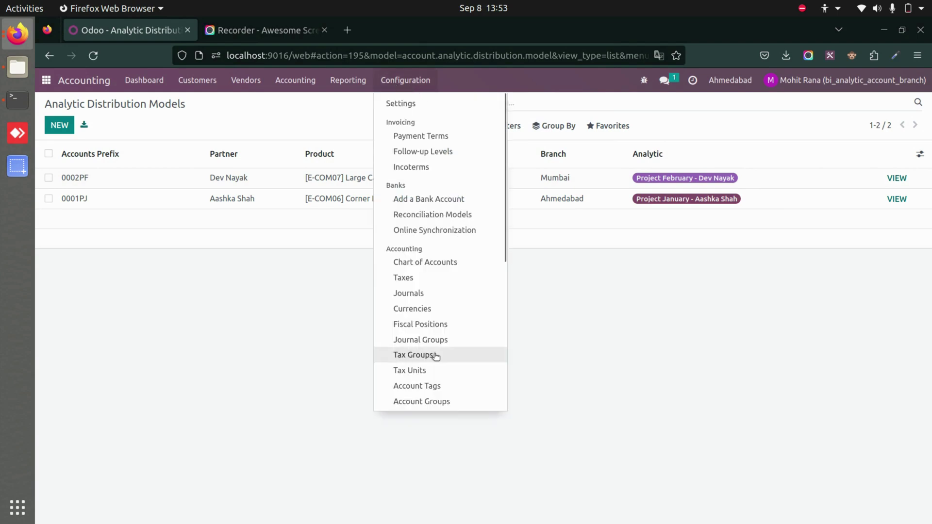
pyautogui.scroll(-5, 434, 354)
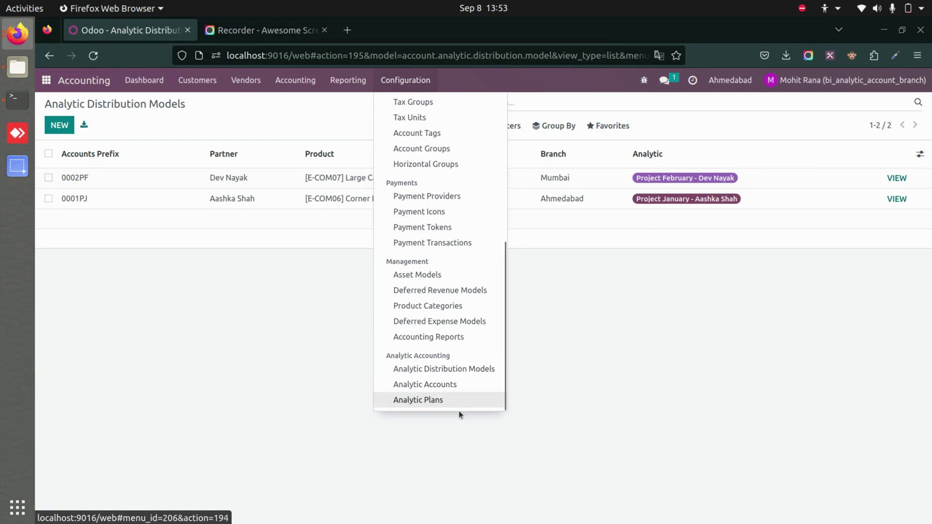
pyautogui.click(427, 401)
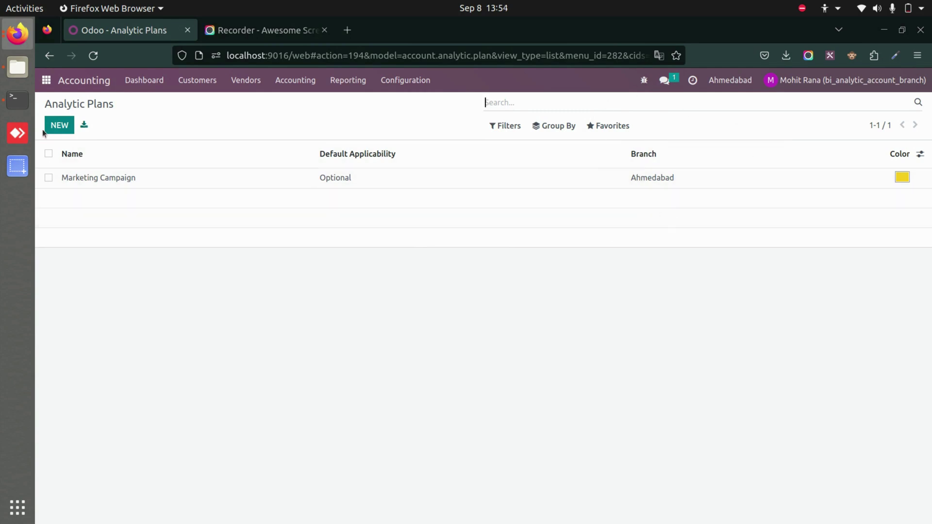
pyautogui.click(57, 127)
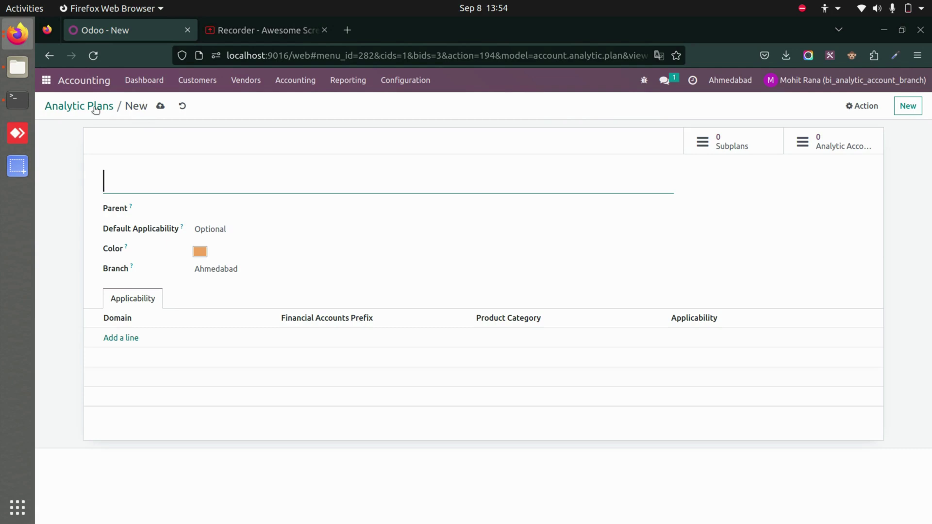
pyautogui.click(229, 269)
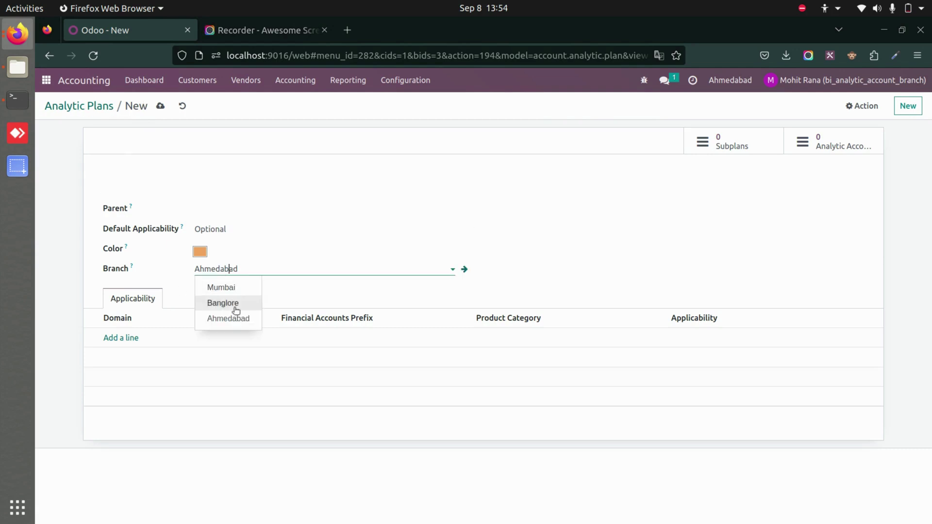
pyautogui.click(101, 106)
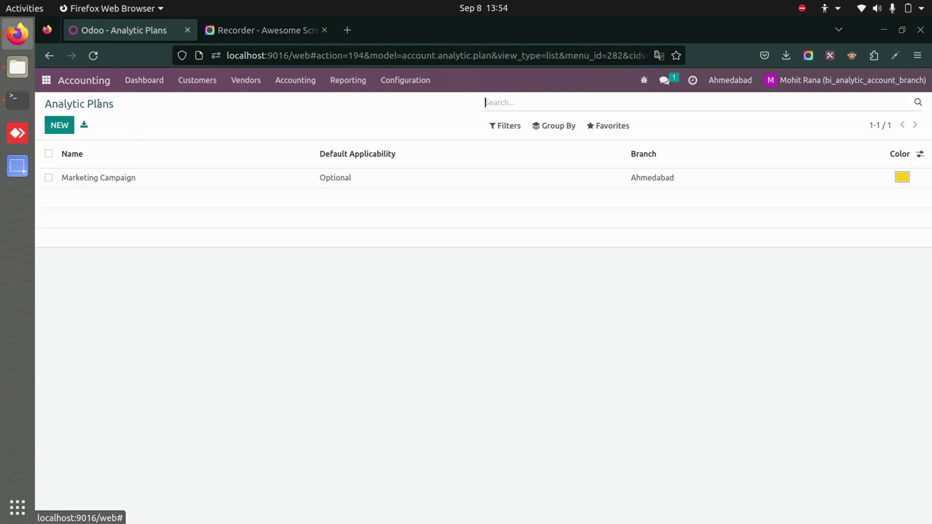
# Open the accounting journal entries and review their Branch column
pyautogui.click(305, 84)
pyautogui.click(327, 116)
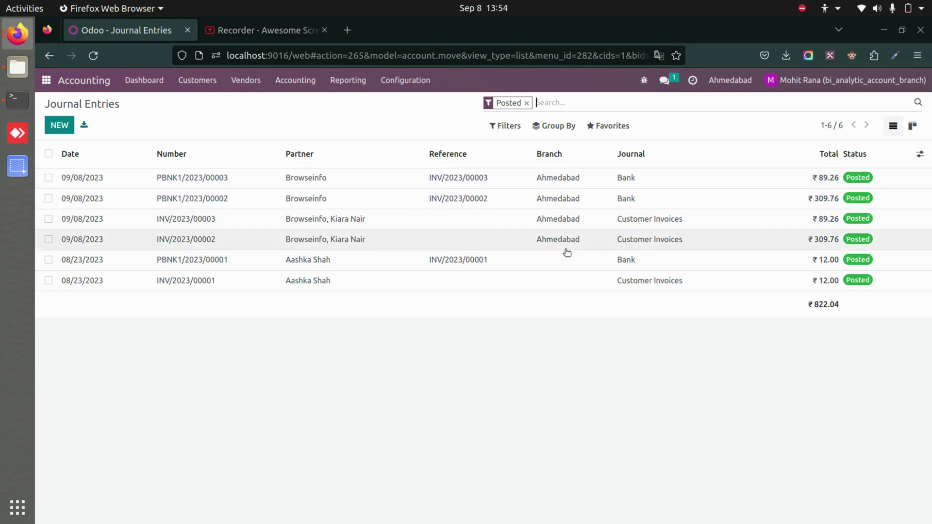
# Create a new sales order in the Sales app with a Browseinfo contact as the customer
pyautogui.click(46, 80)
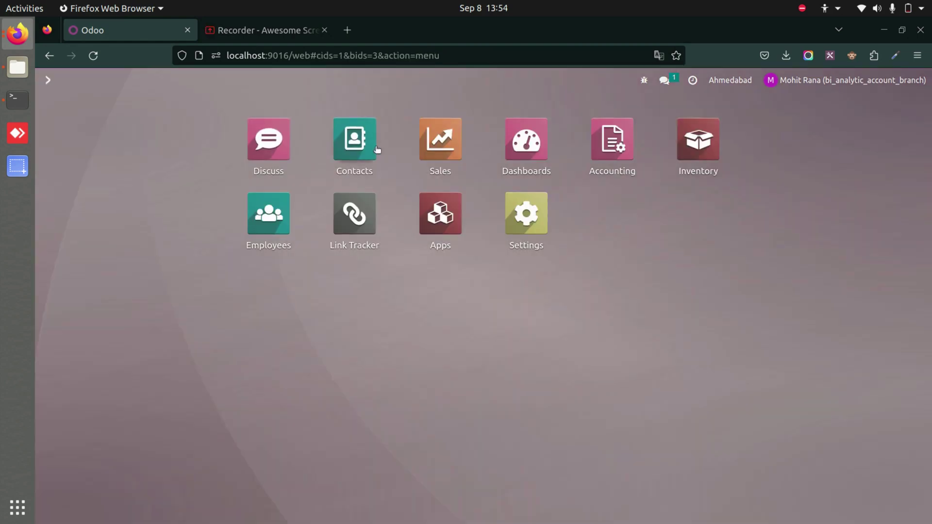
pyautogui.click(441, 146)
pyautogui.click(116, 81)
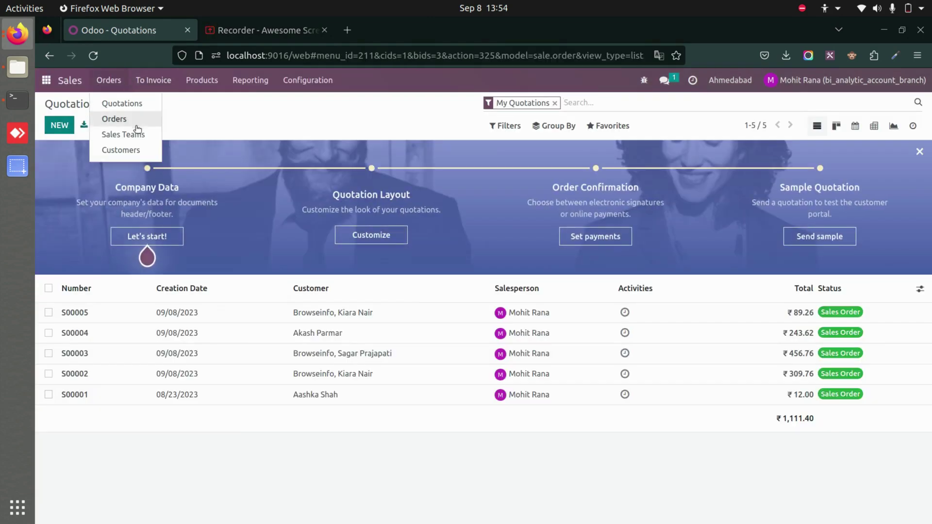
pyautogui.click(126, 119)
pyautogui.click(59, 125)
pyautogui.click(280, 233)
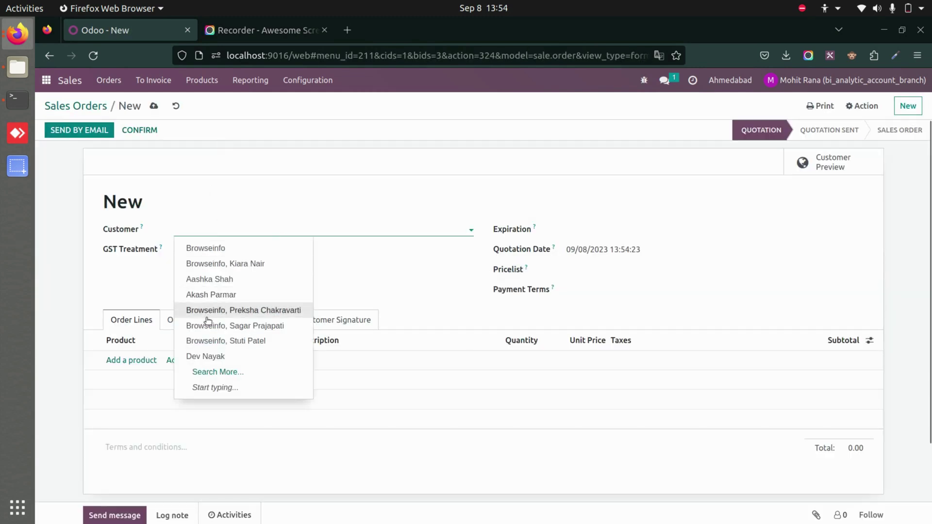
pyautogui.click(214, 313)
# Add the products [FURN_5555] Cable Management Box and [FURN_6666] Acoustic Bloc Screens to the order and save it
pyautogui.click(122, 380)
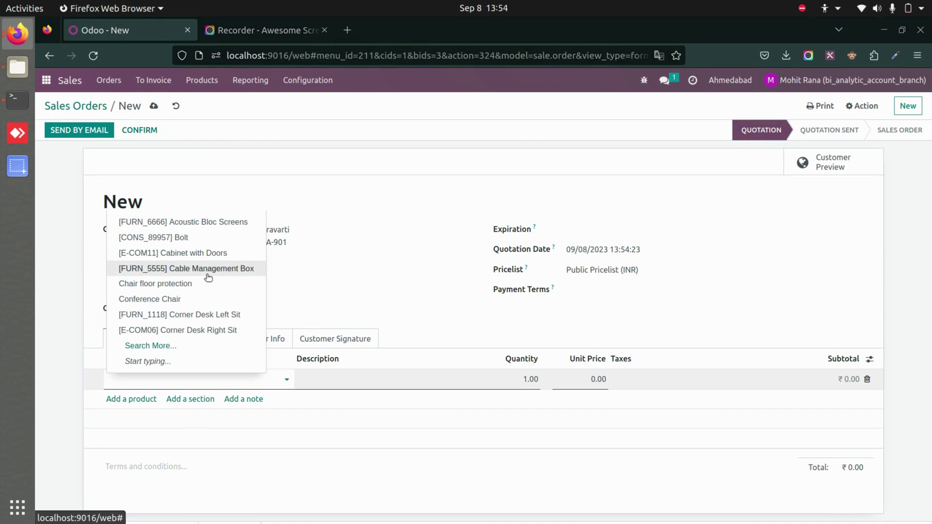
pyautogui.click(209, 272)
pyautogui.click(128, 399)
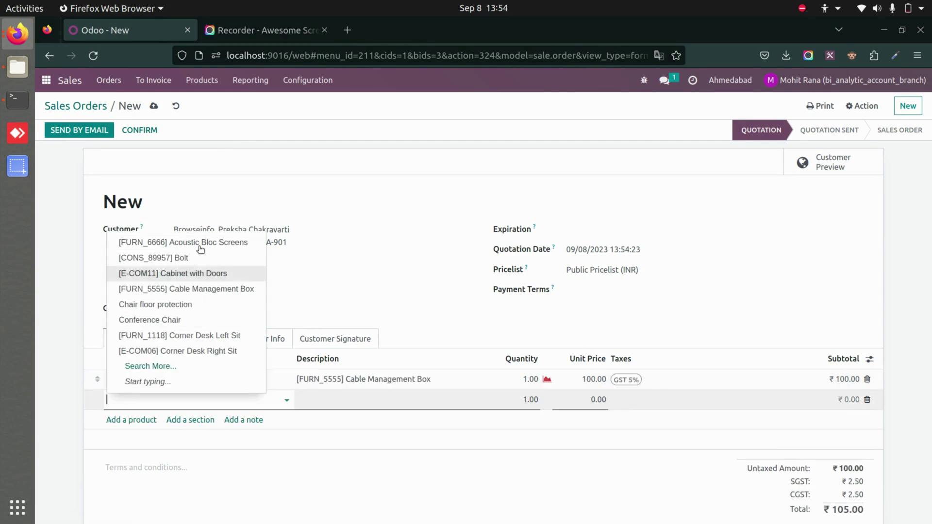
pyautogui.click(216, 252)
pyautogui.click(162, 103)
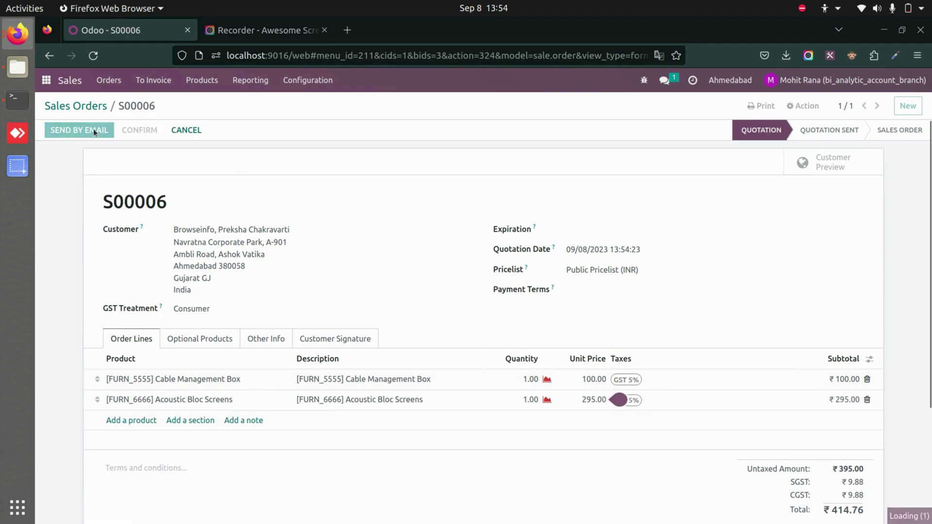
# Confirm the sales order and create a regular invoice from it, opening the draft to review its branch and lines
pyautogui.click(116, 136)
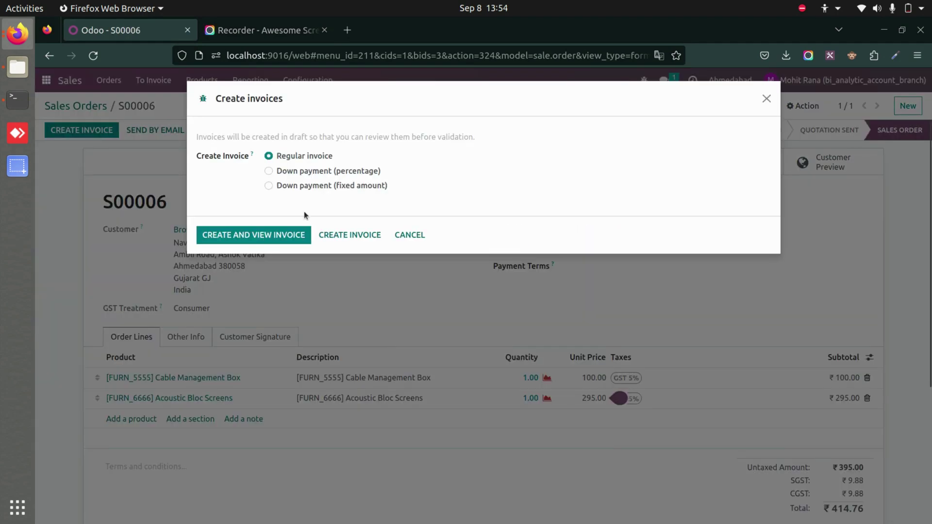
pyautogui.click(238, 231)
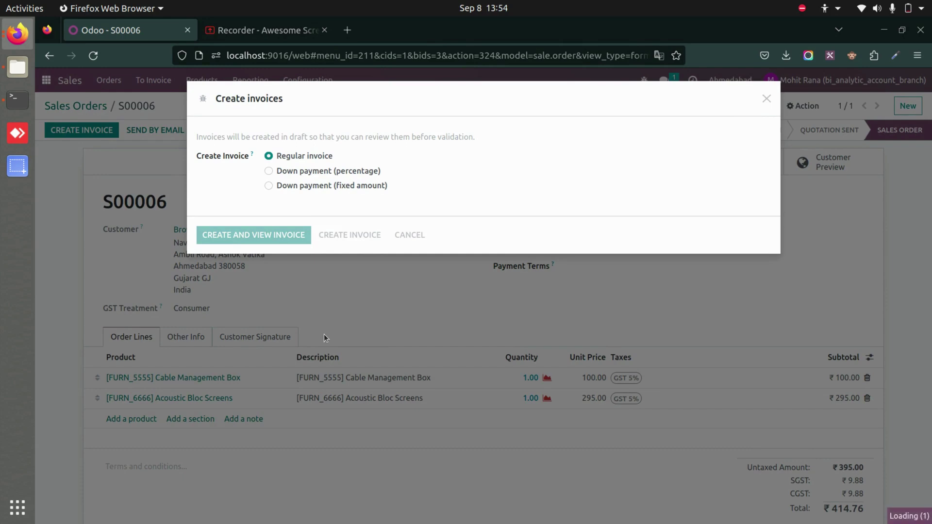
pyautogui.scroll(-4, 324, 334)
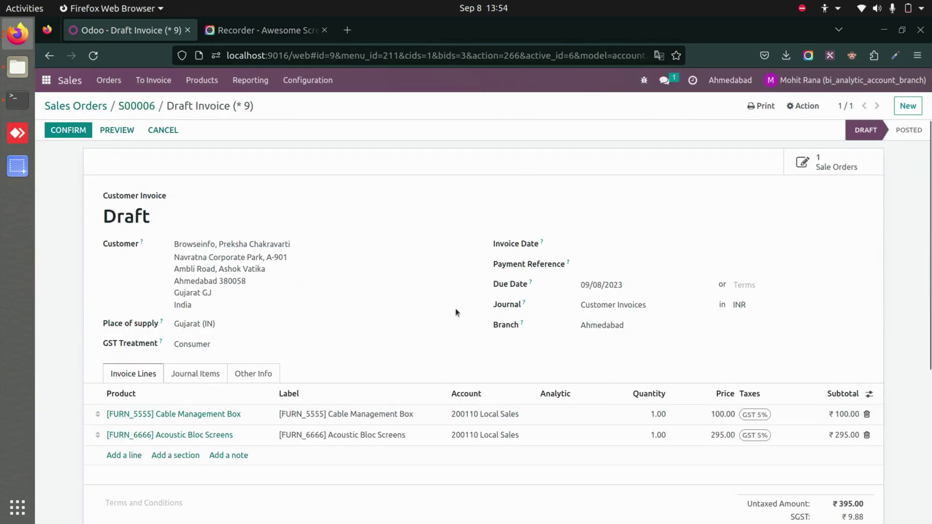
pyautogui.scroll(-2, 456, 308)
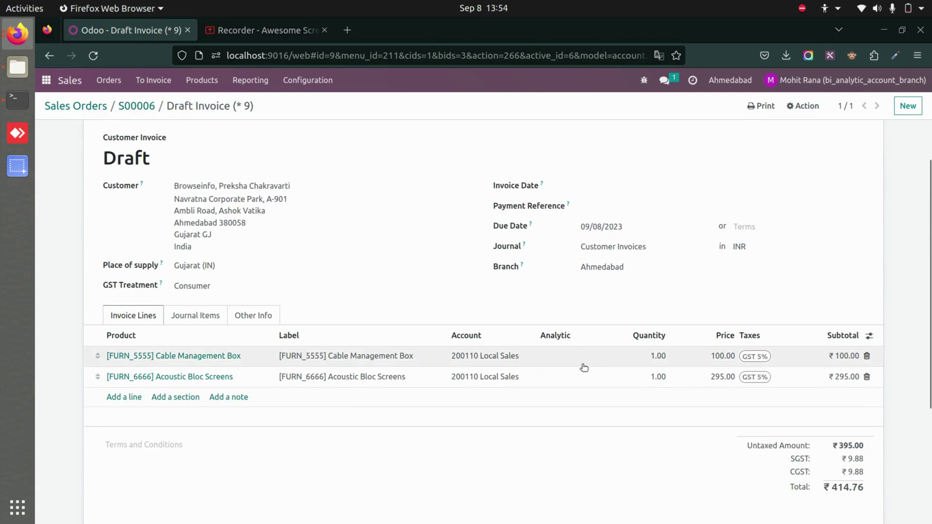
# Assign the Project January analytic account to the Cable Management Box and Acoustic Bloc Screens invoice lines and save the draft
pyautogui.click(583, 366)
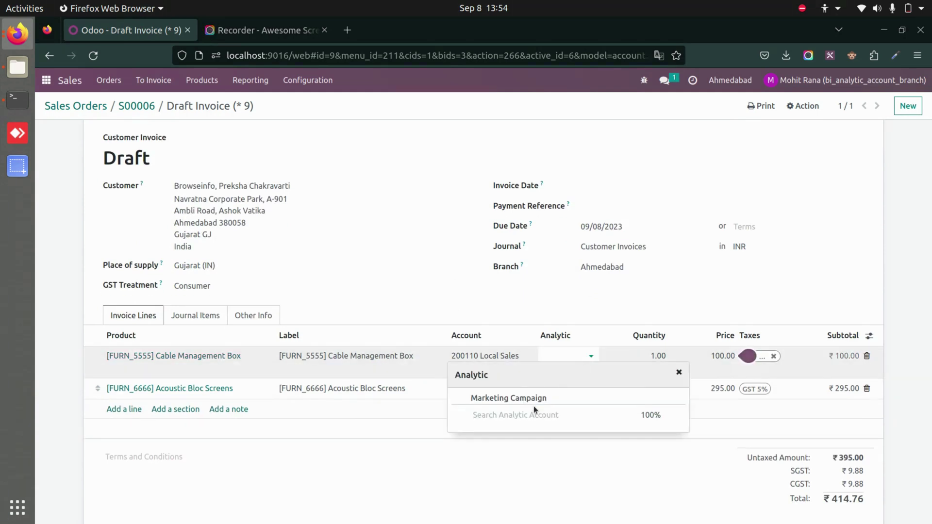
pyautogui.click(546, 416)
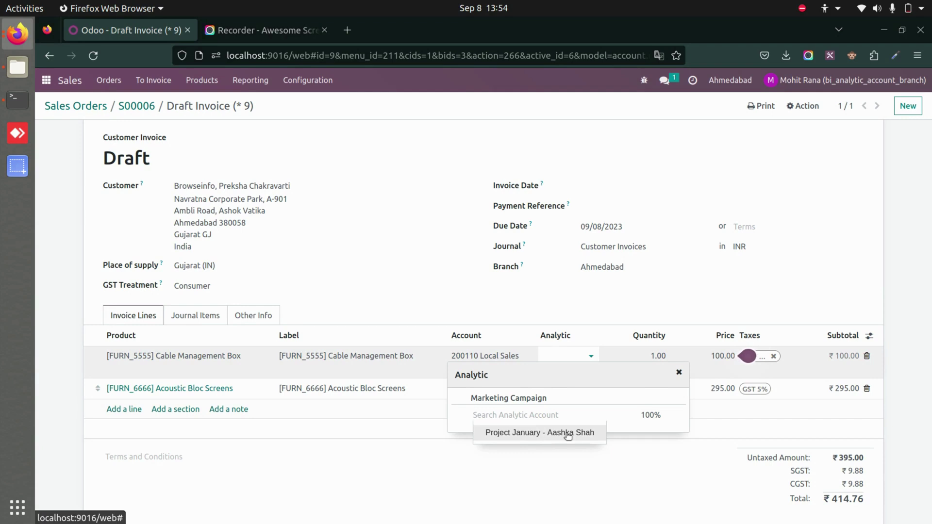
pyautogui.click(568, 434)
pyautogui.click(433, 487)
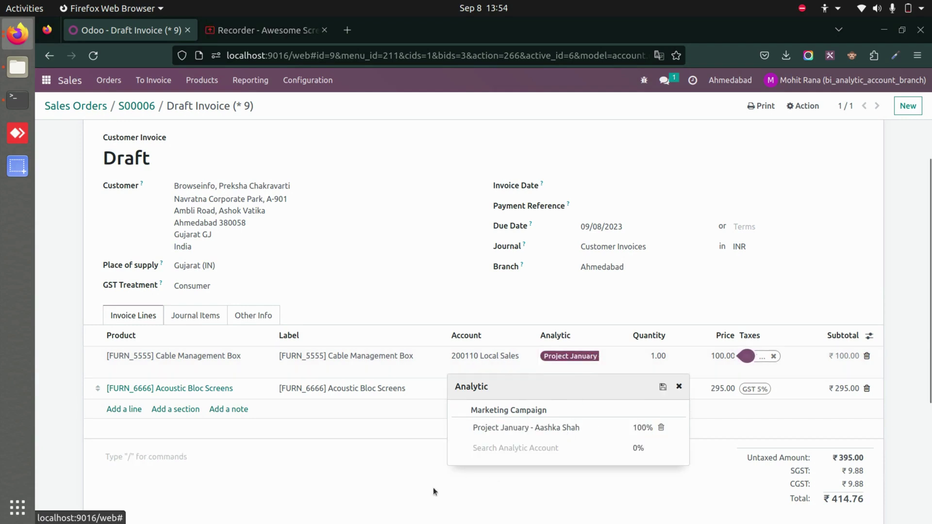
pyautogui.click(577, 394)
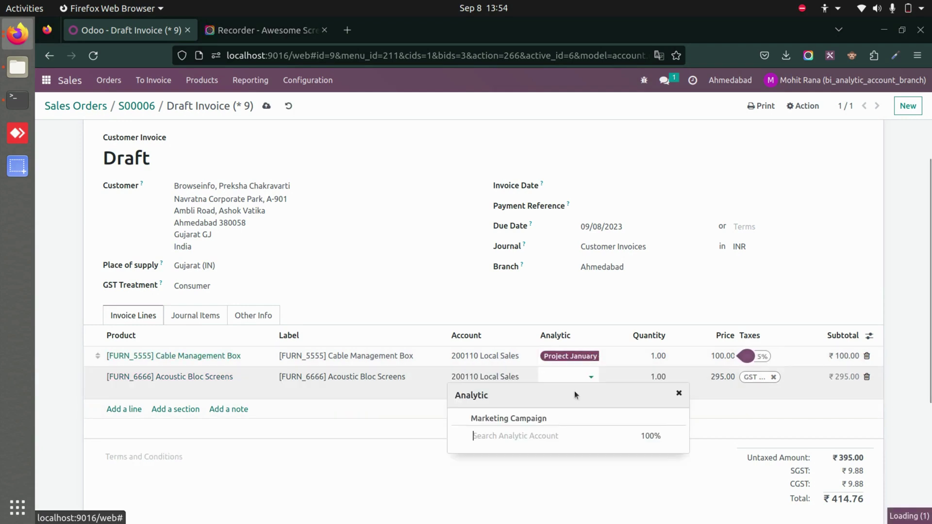
pyautogui.click(517, 438)
pyautogui.click(511, 455)
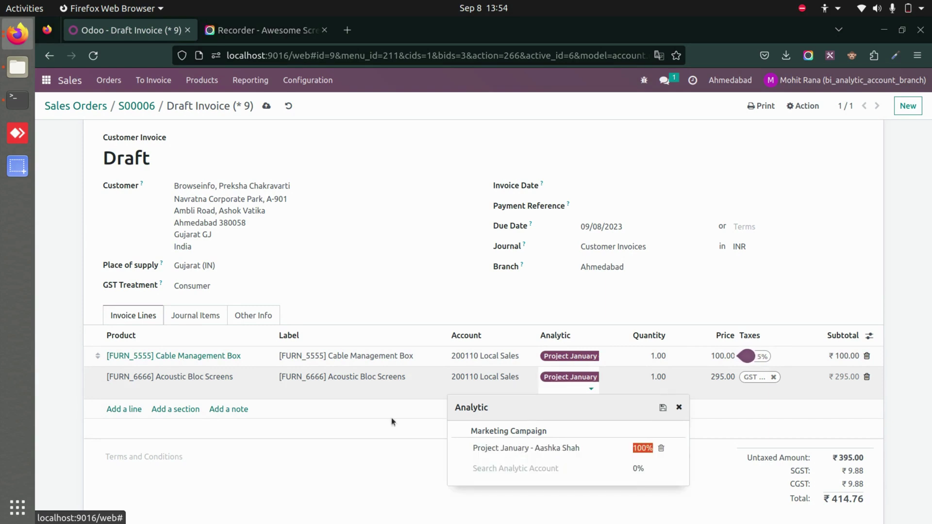
pyautogui.click(309, 496)
pyautogui.click(270, 106)
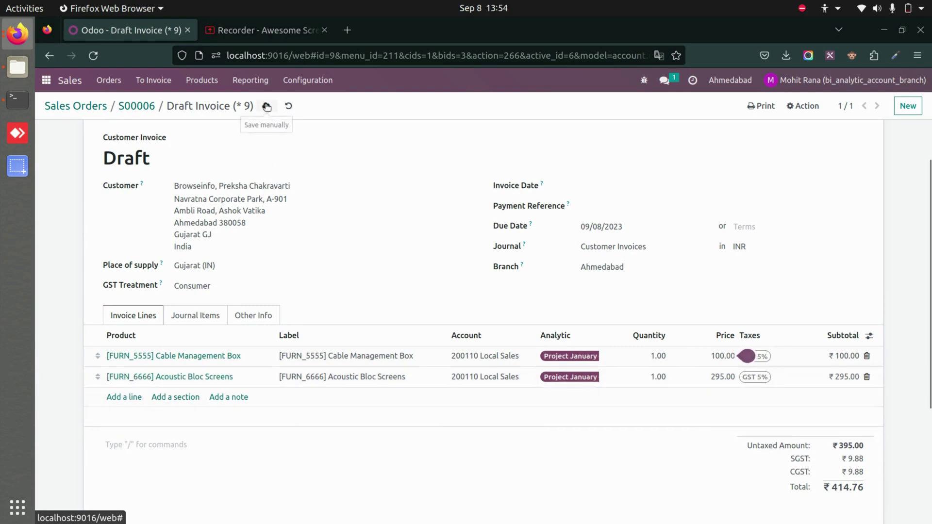
# Review the branch and analytic account on the draft invoice's journal items
pyautogui.click(193, 314)
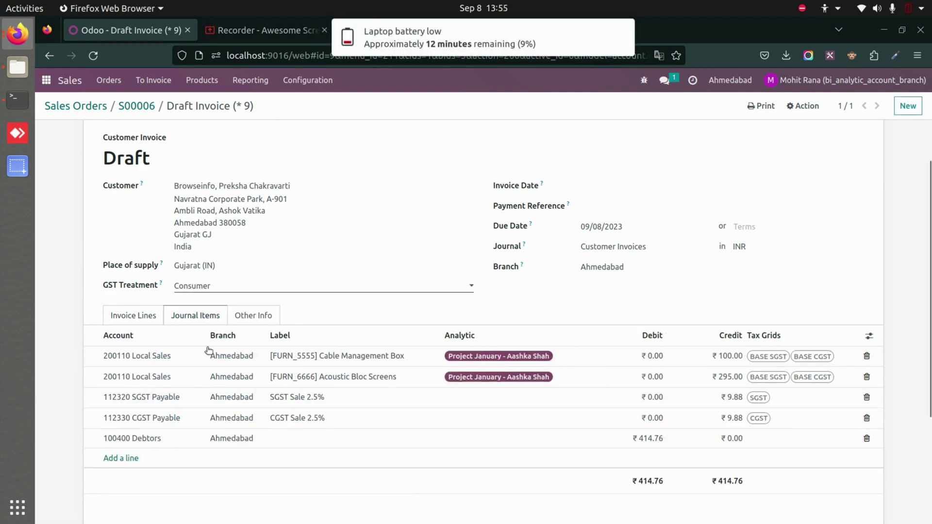
pyautogui.click(622, 33)
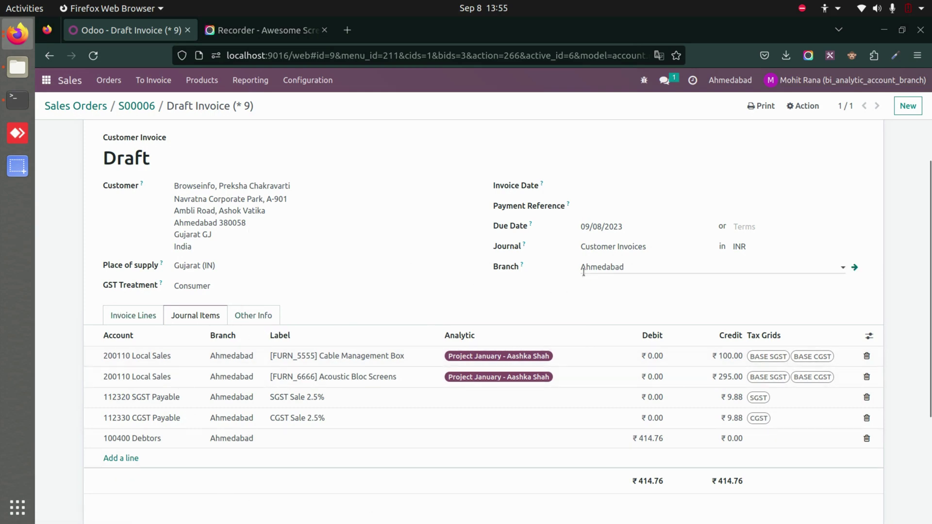
# Confirm the invoice and register its full payment with the Bank journal and the Ahmedabad branch
pyautogui.scroll(2, 227, 155)
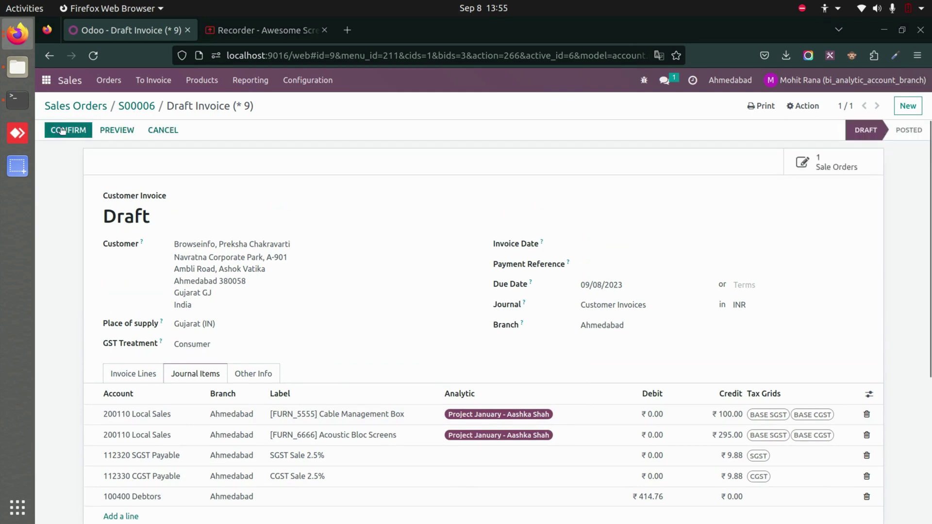
pyautogui.click(63, 130)
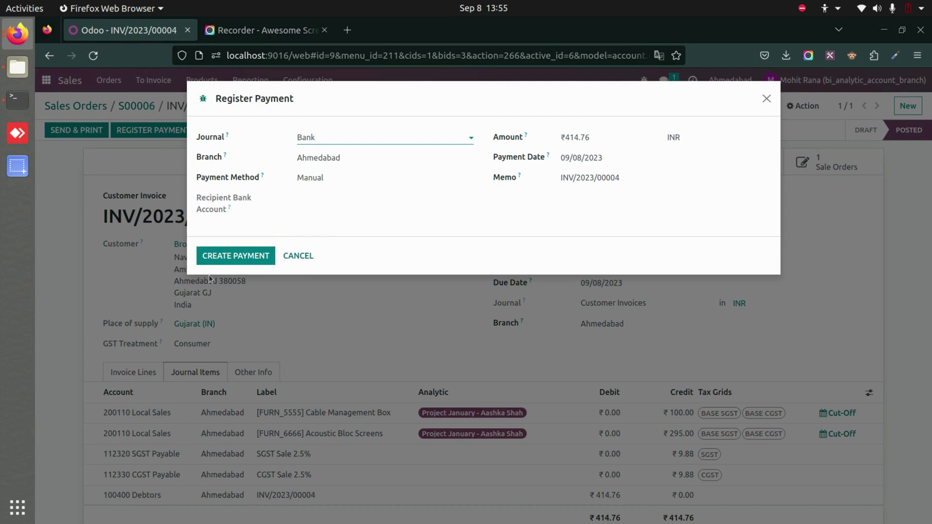
pyautogui.click(248, 254)
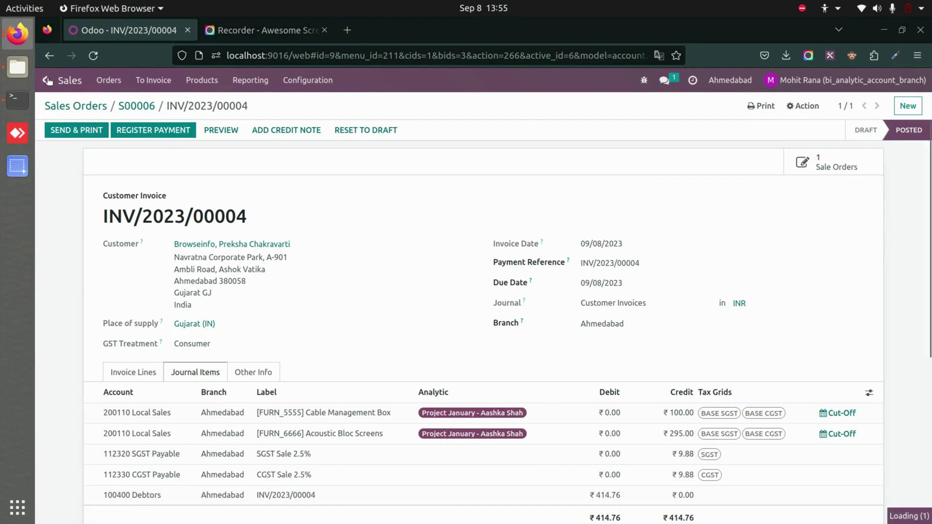
# Open the journal entries in the Accounting app to check the branch on the new invoice and payment entries
pyautogui.click(44, 80)
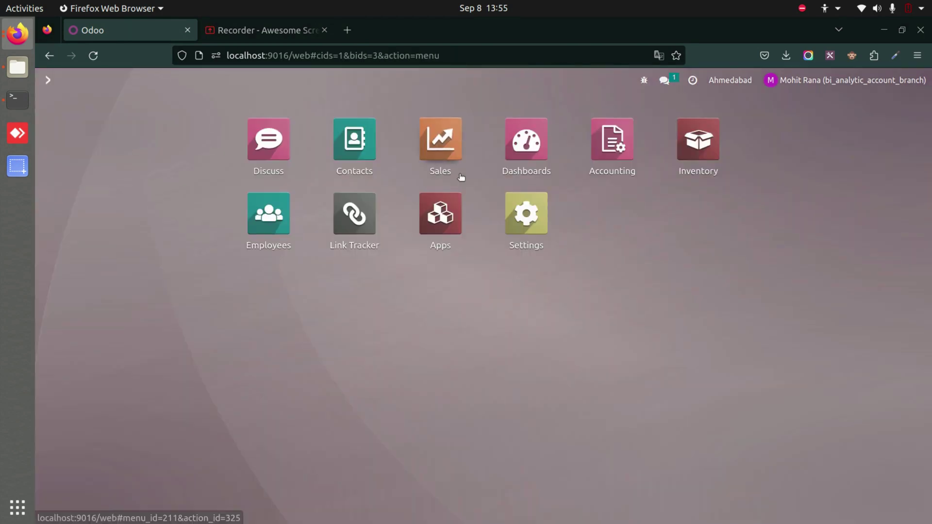
pyautogui.click(611, 140)
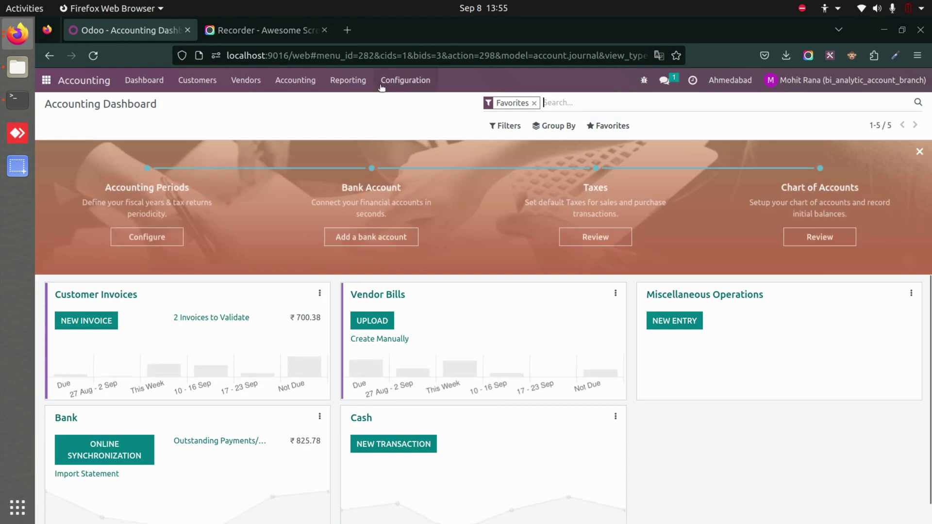
pyautogui.click(296, 80)
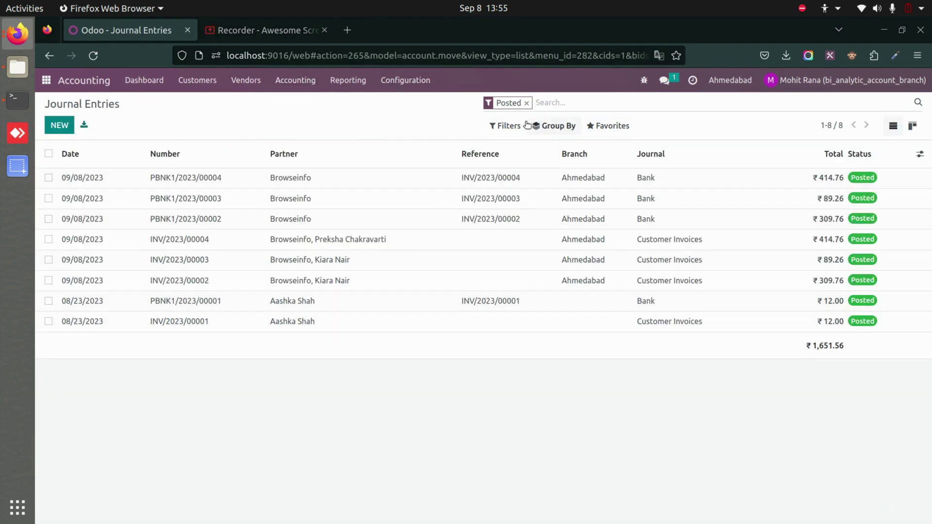
# Examine the journal entries' filter options, including the Branch filter and the fields offered for a custom filter
pyautogui.click(504, 125)
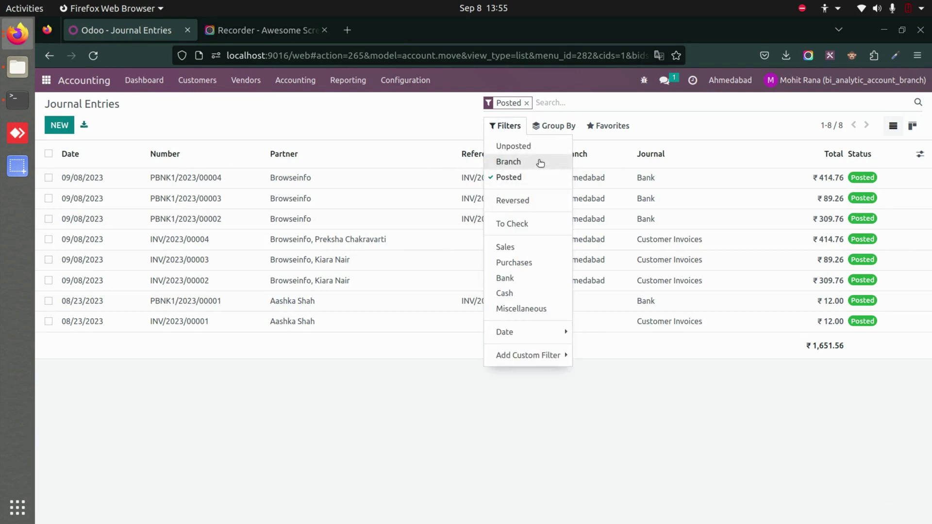
pyautogui.click(534, 356)
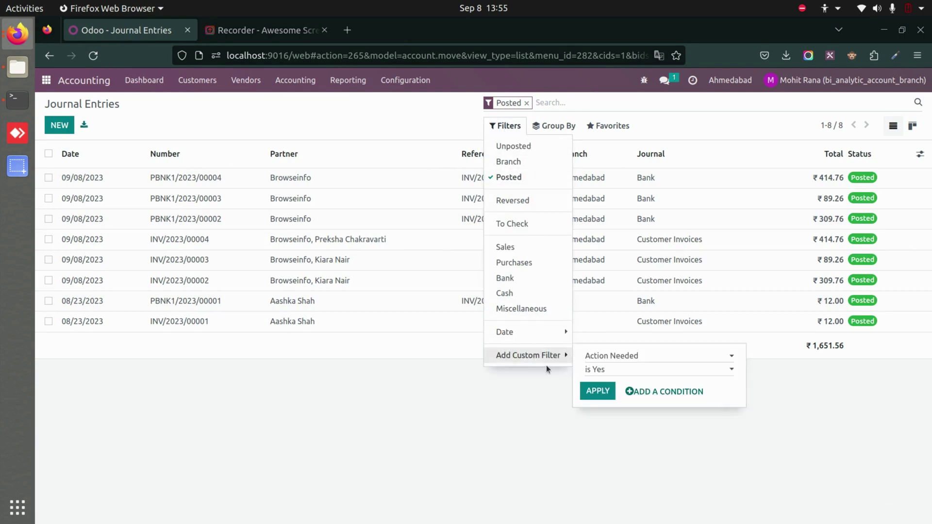
pyautogui.click(593, 358)
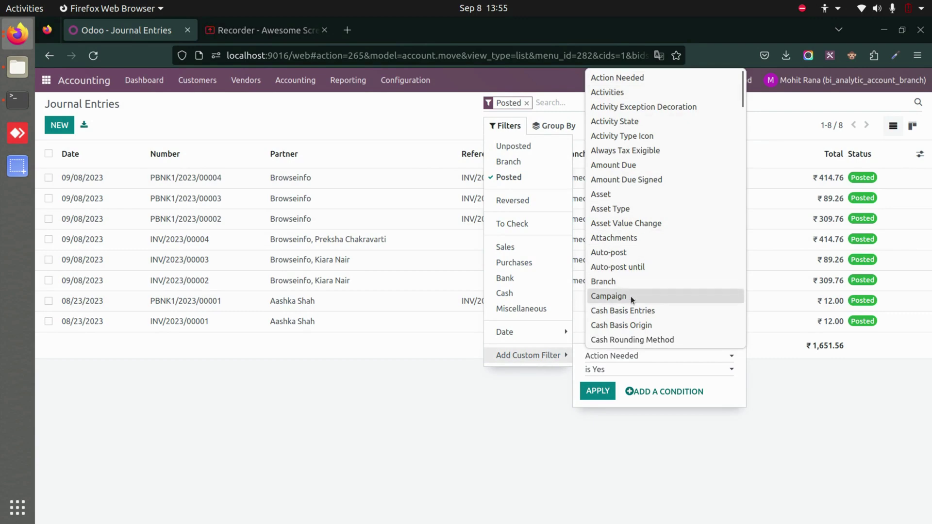
pyautogui.click(427, 435)
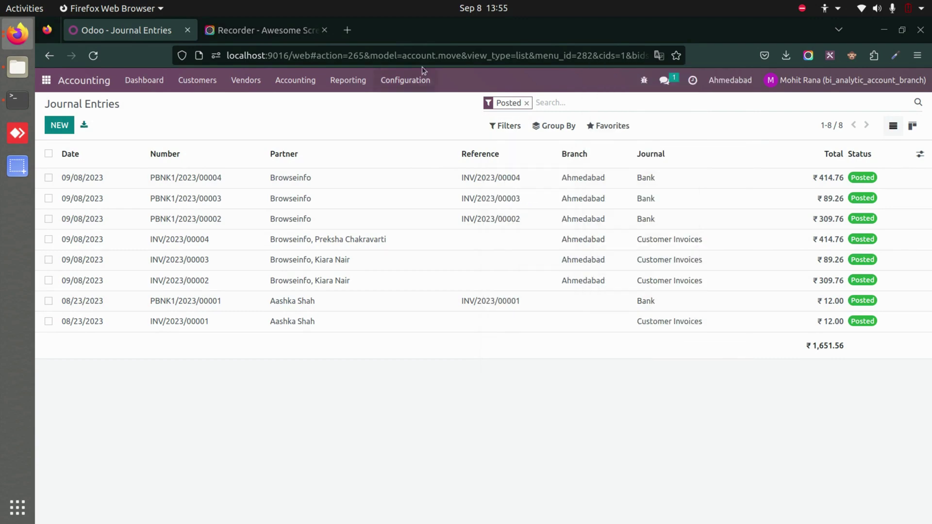
# Open the Project January analytic account and inspect invoice INV/2023/00004 among its customer invoices, then return to the app overview
pyautogui.click(421, 80)
pyautogui.scroll(-5, 423, 253)
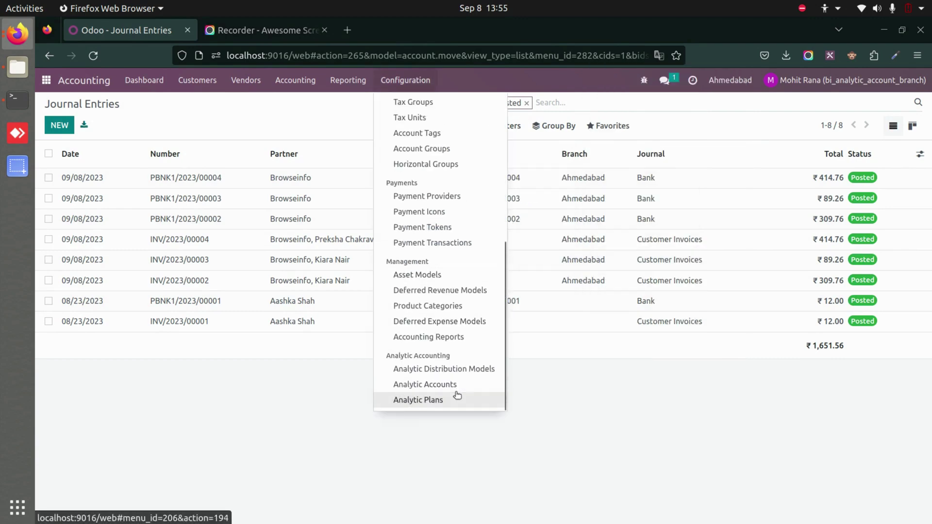
pyautogui.click(445, 386)
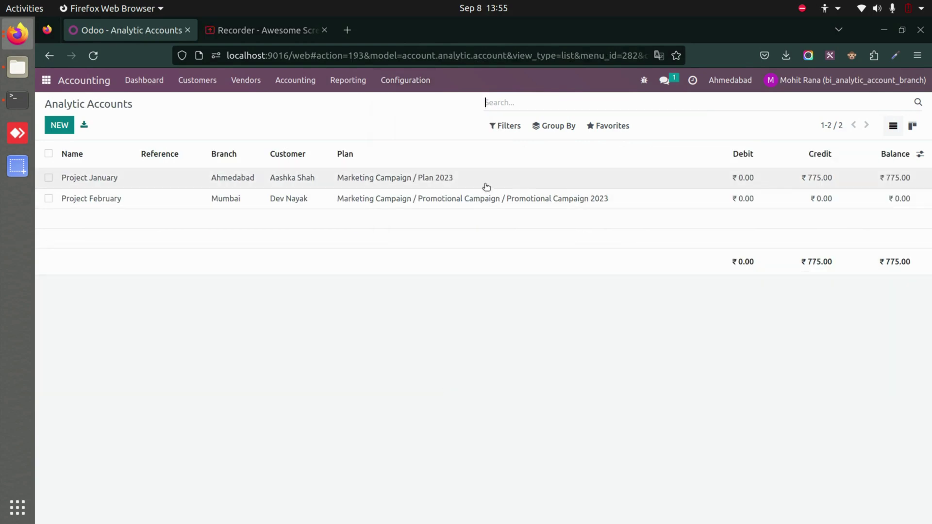
pyautogui.click(484, 184)
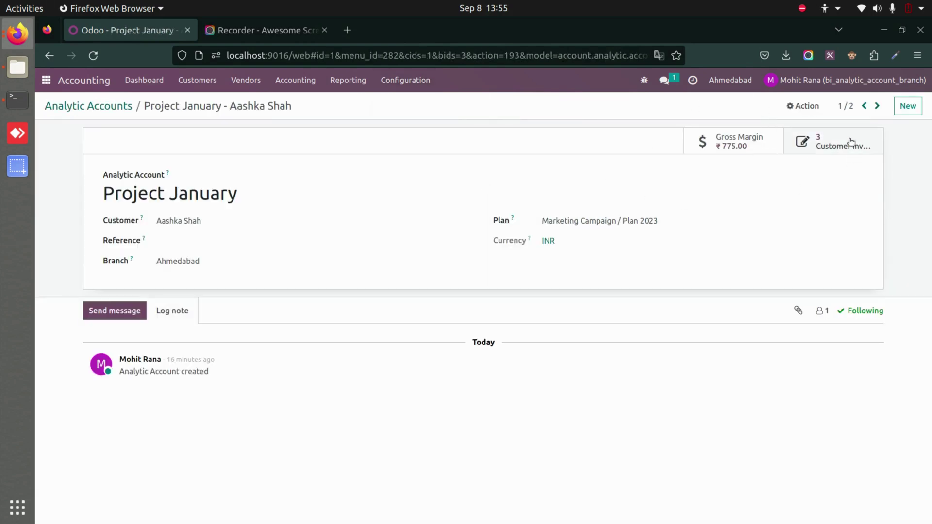
pyautogui.click(826, 141)
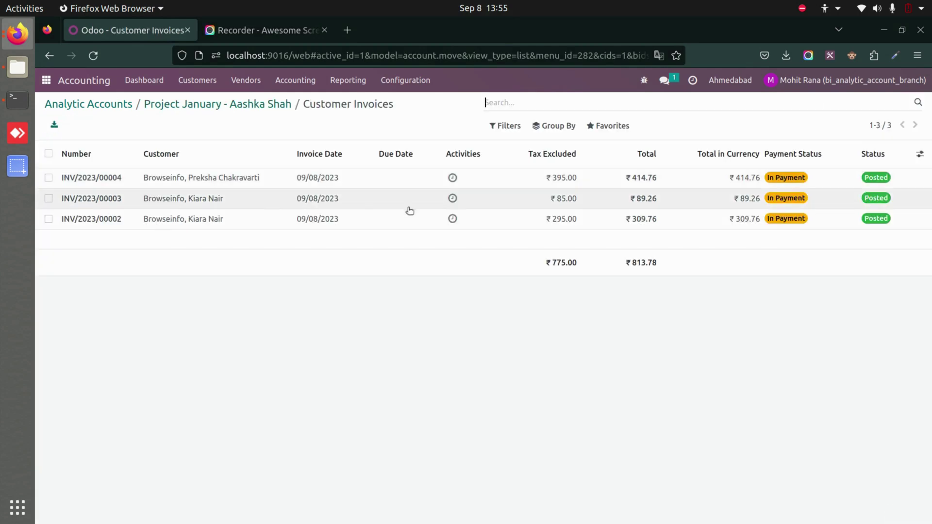
pyautogui.click(291, 188)
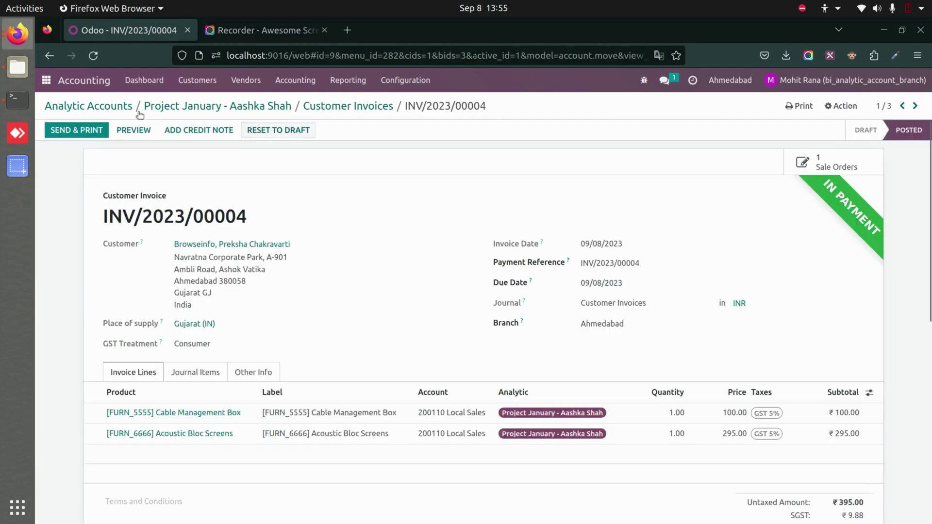
pyautogui.click(45, 81)
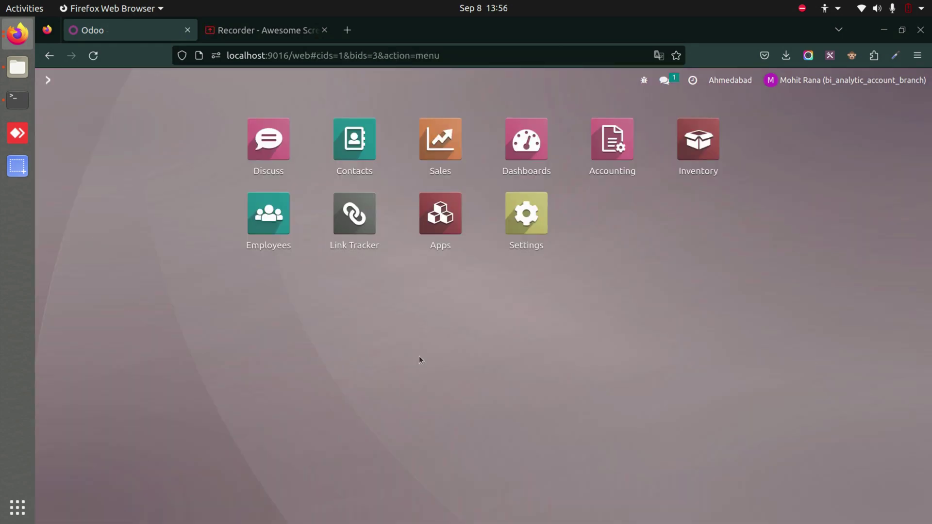